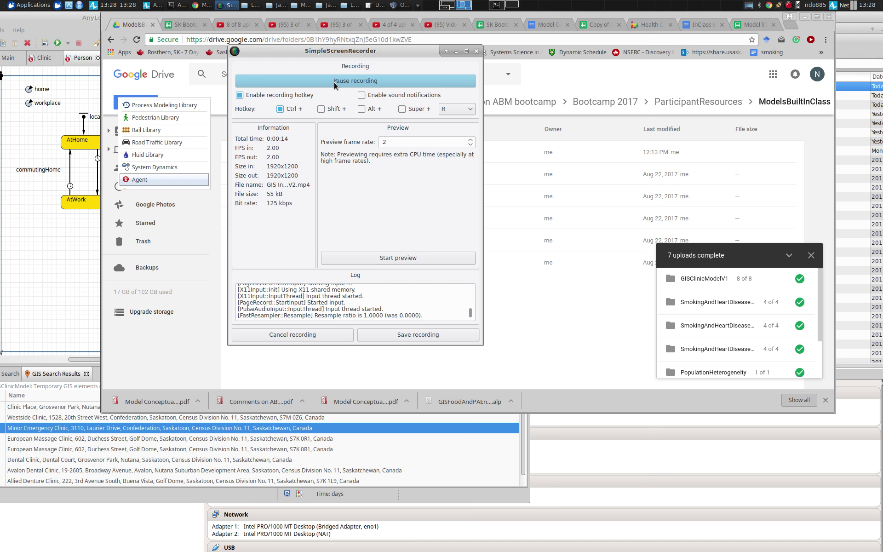
Step: Run GISClinicModel's Population100 experiment and move the simulation window aside to view the map
left_click(34, 265)
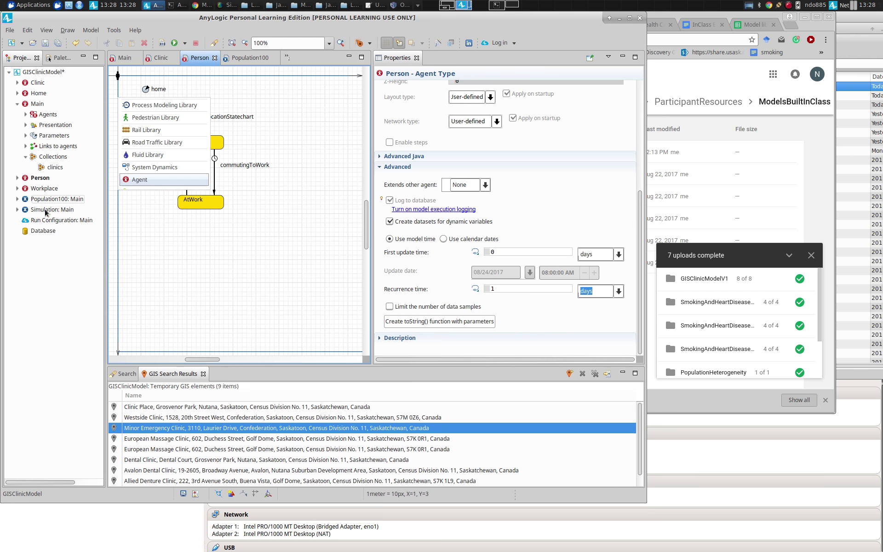
left_click(46, 202)
right_click(46, 203)
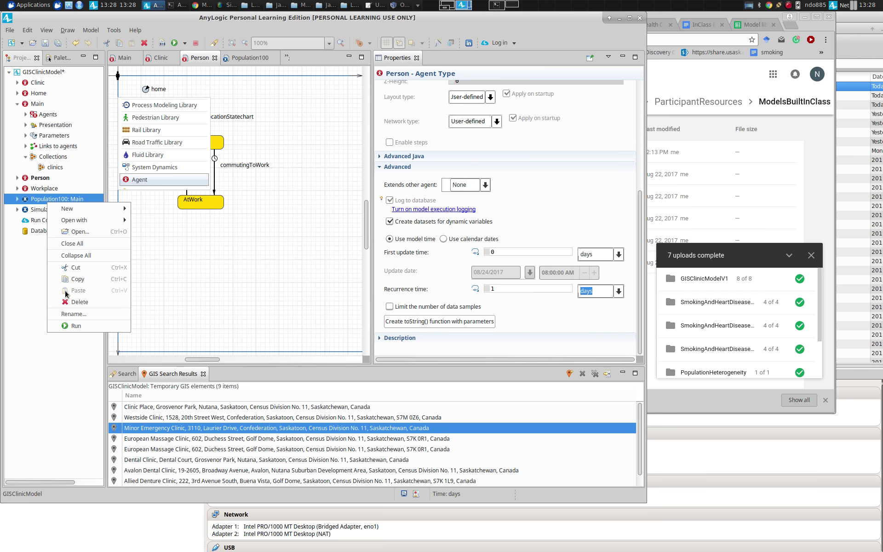
left_click(75, 326)
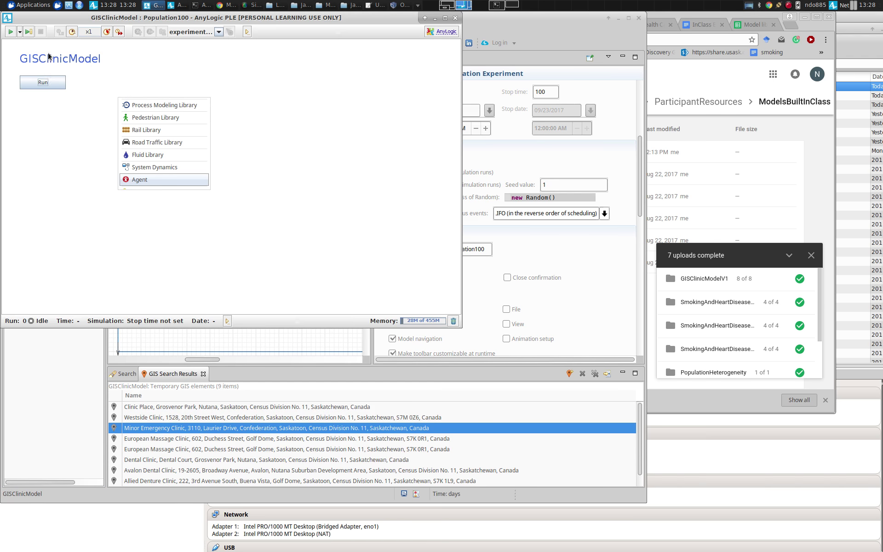
left_click(48, 77)
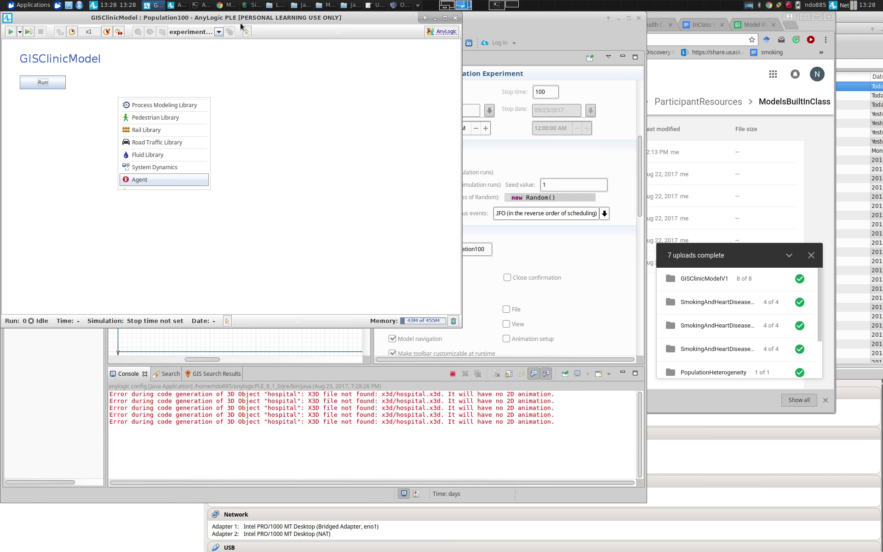
left_click_drag(240, 23, 429, 35)
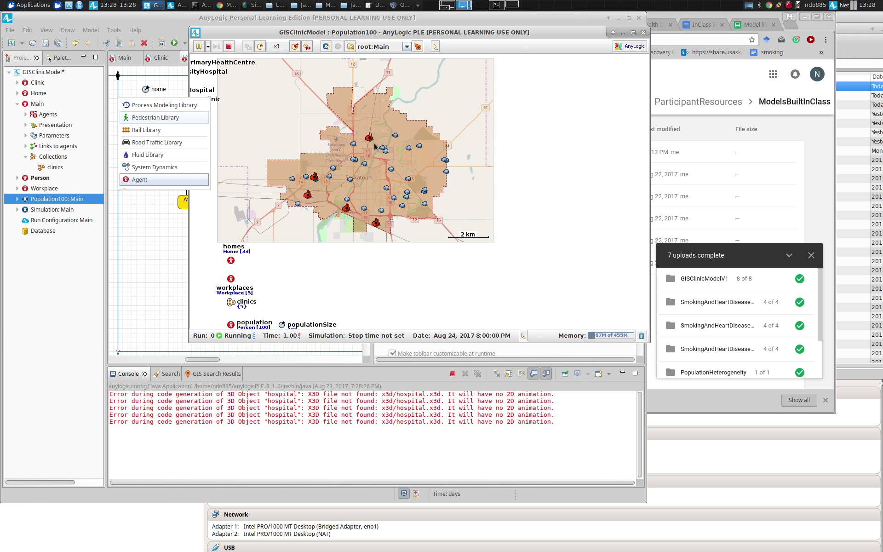
left_click(385, 47)
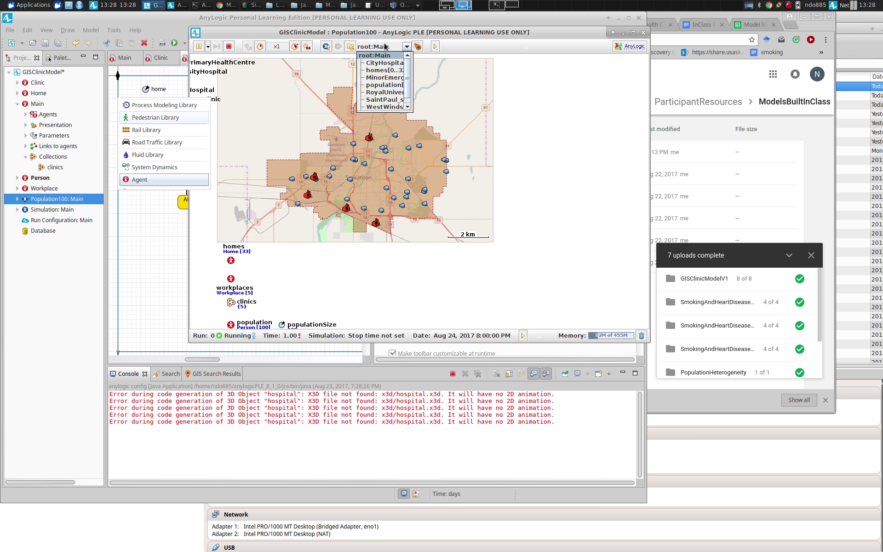
left_click(392, 85)
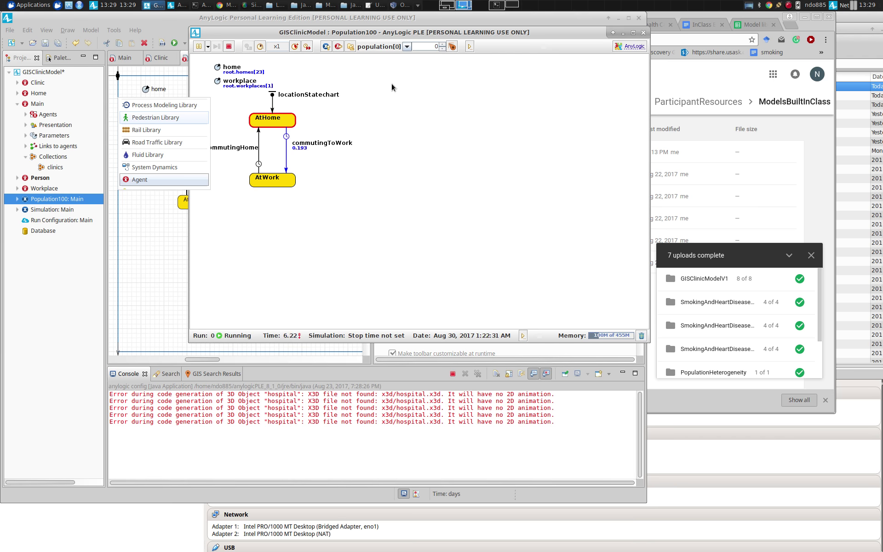
key("alt+Tab")
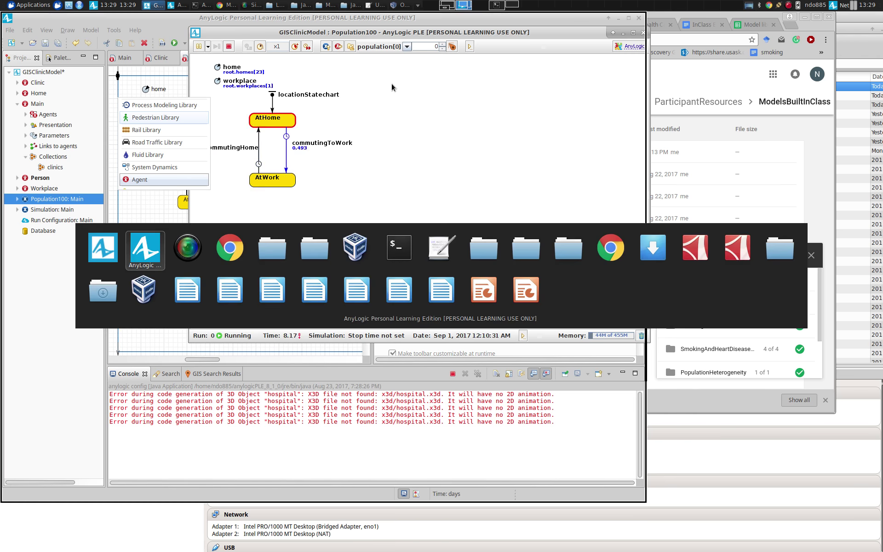
key("alt+Tab")
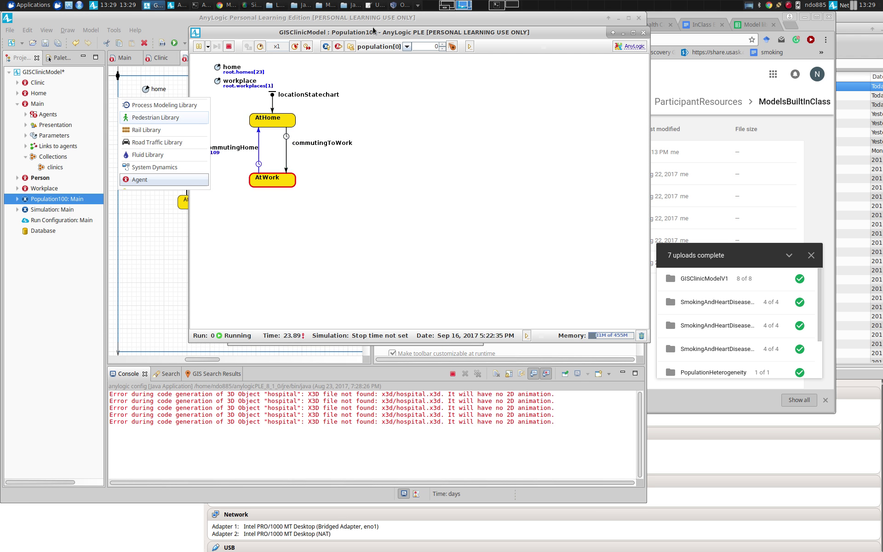
left_click(349, 47)
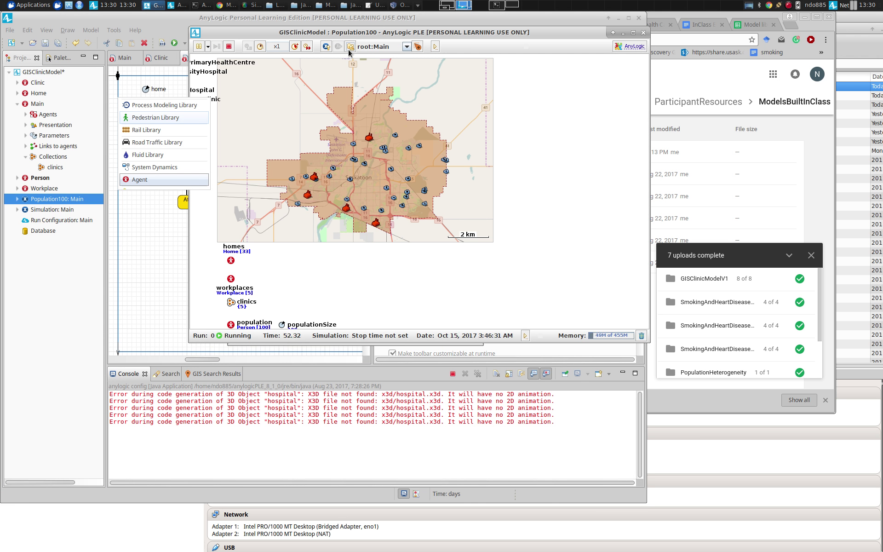
Step: Open File Manager at the Models folder in a smaller window beside AnyLogic
left_click(2, 5)
left_click(29, 19)
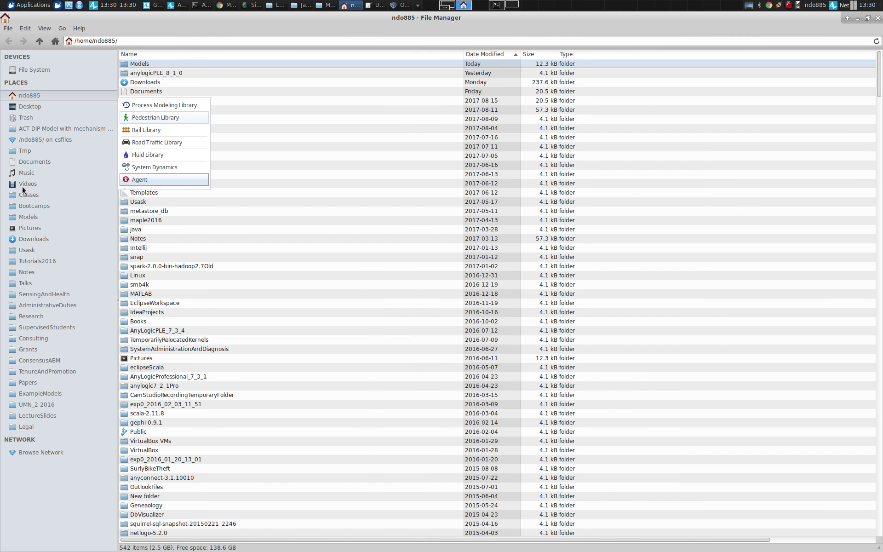
left_click(29, 220)
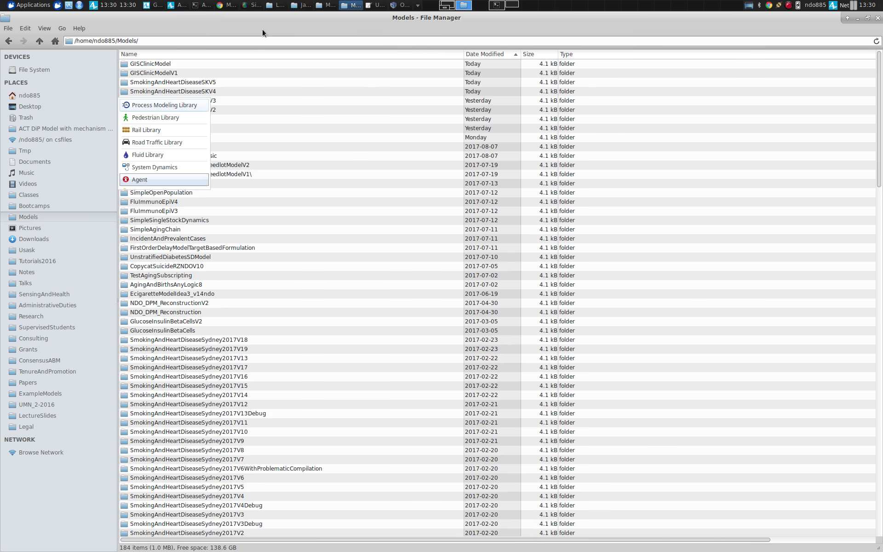
double_click(280, 21)
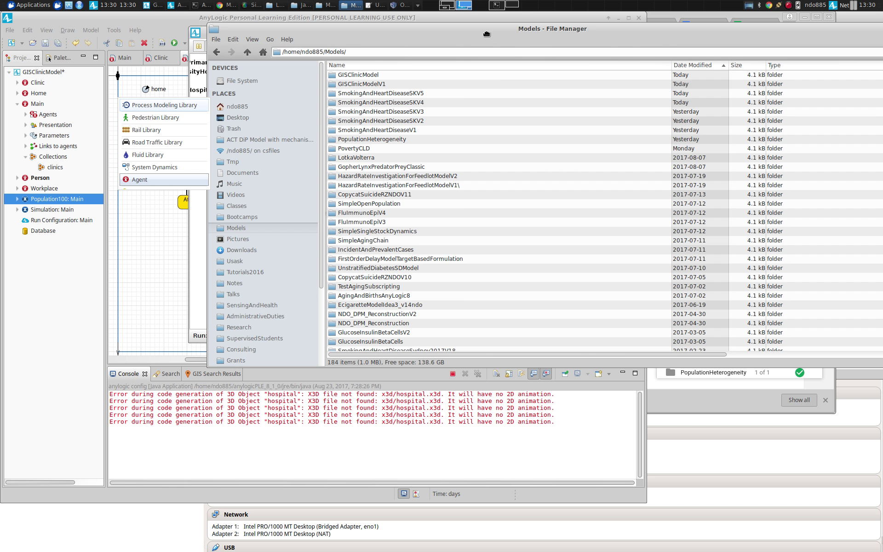
Step: Check that GISClinicModel holds only cache and an autosave file, then return to Models
double_click(362, 76)
double_click(345, 76)
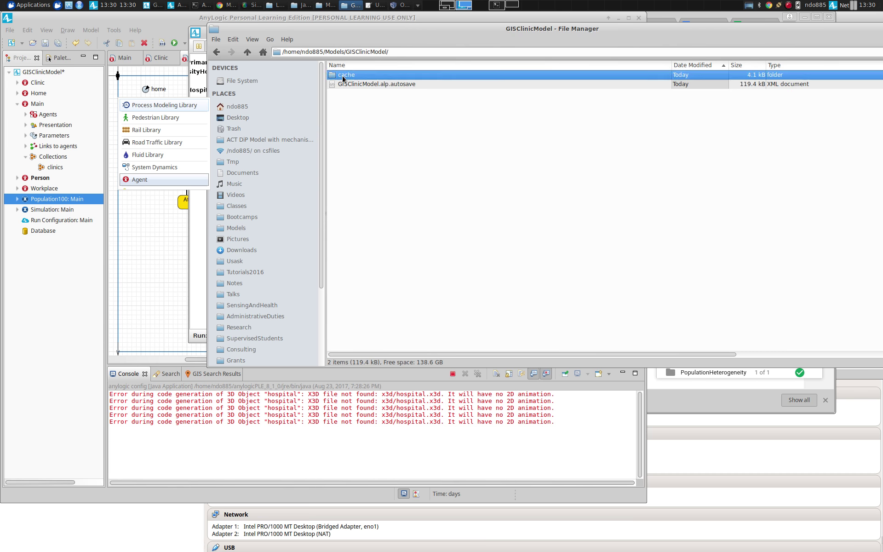
left_click(247, 52)
left_click(247, 52)
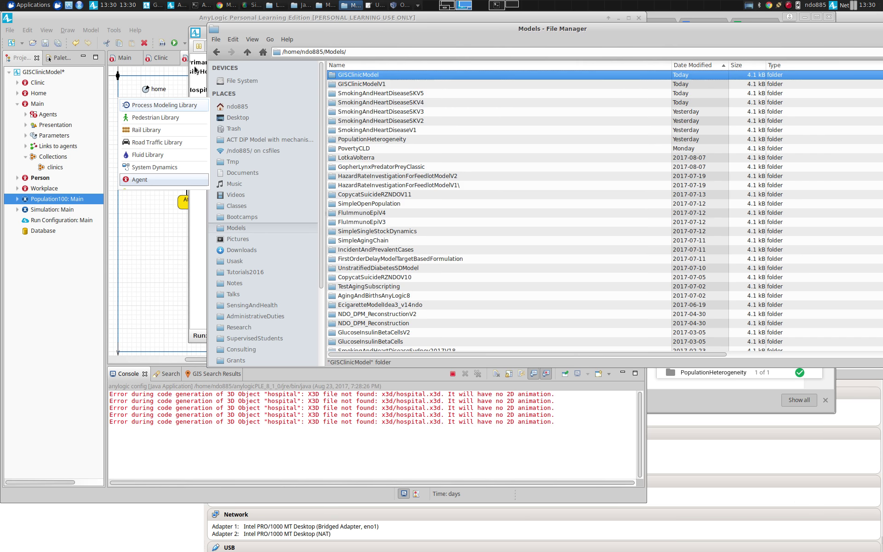
left_click(162, 18)
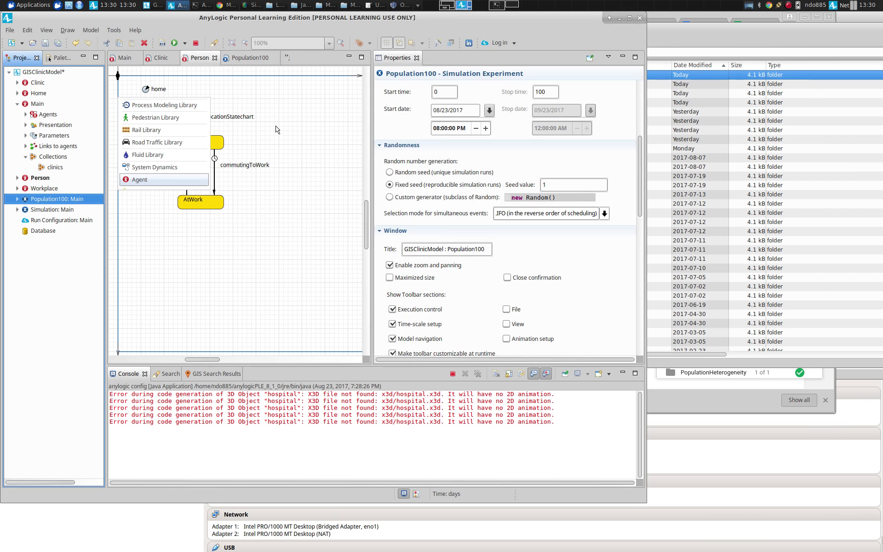
Step: Terminate the running Population100 simulation and close its window
key("alt+Tab")
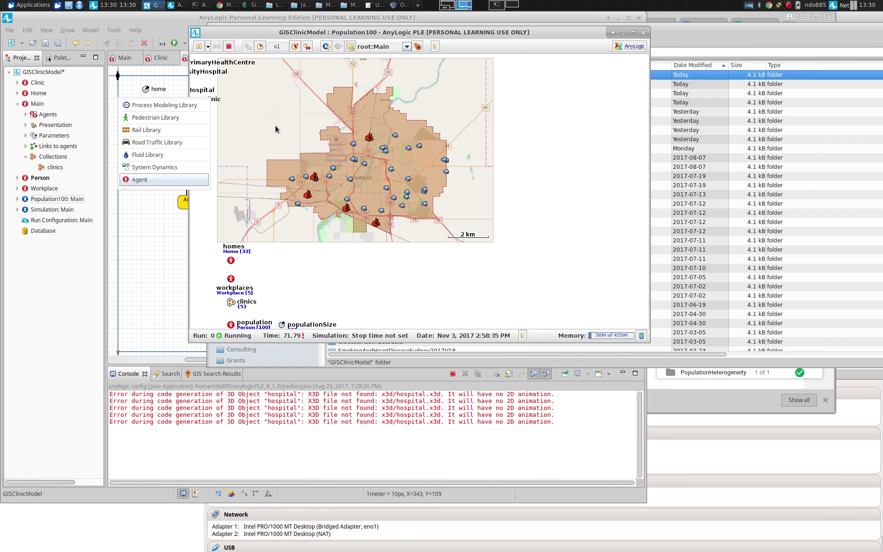
left_click(229, 47)
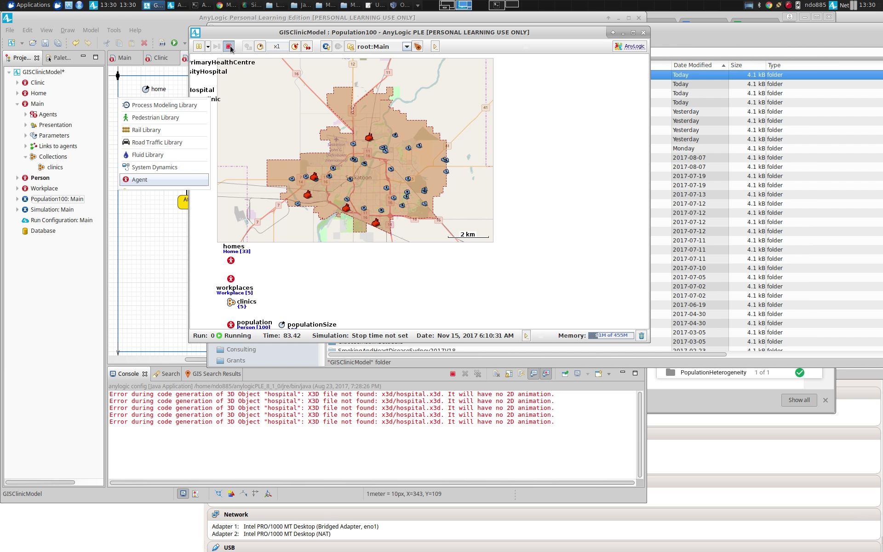
left_click(229, 46)
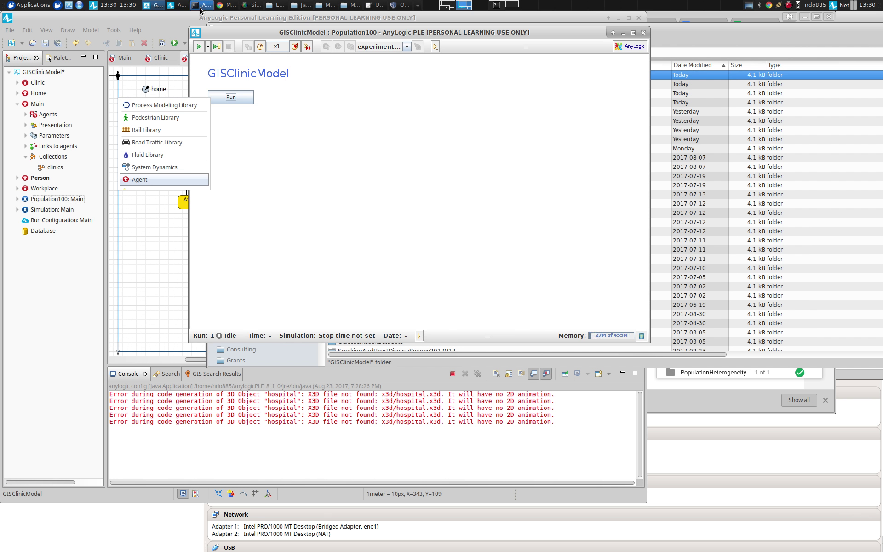
double_click(194, 32)
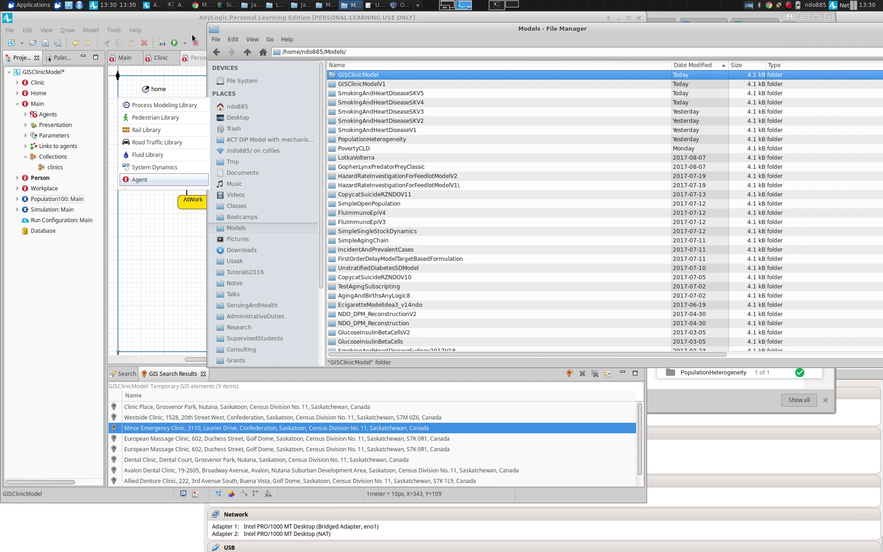
left_click(156, 5)
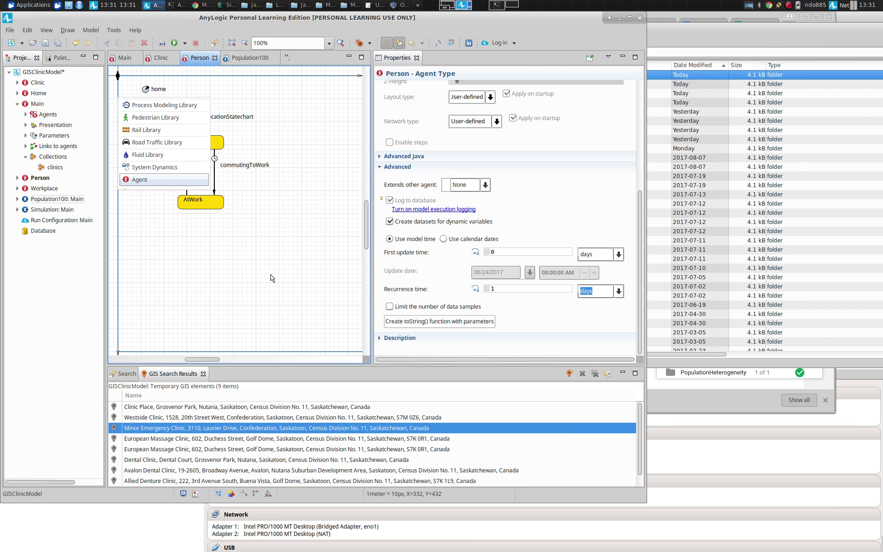
left_click_drag(273, 283, 231, 149)
key("alt+Tab")
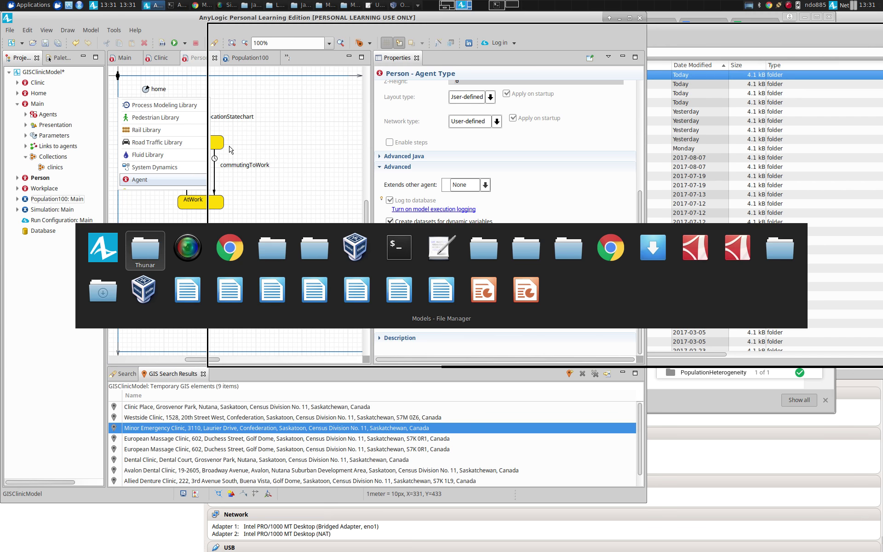
key("alt+shift+Tab")
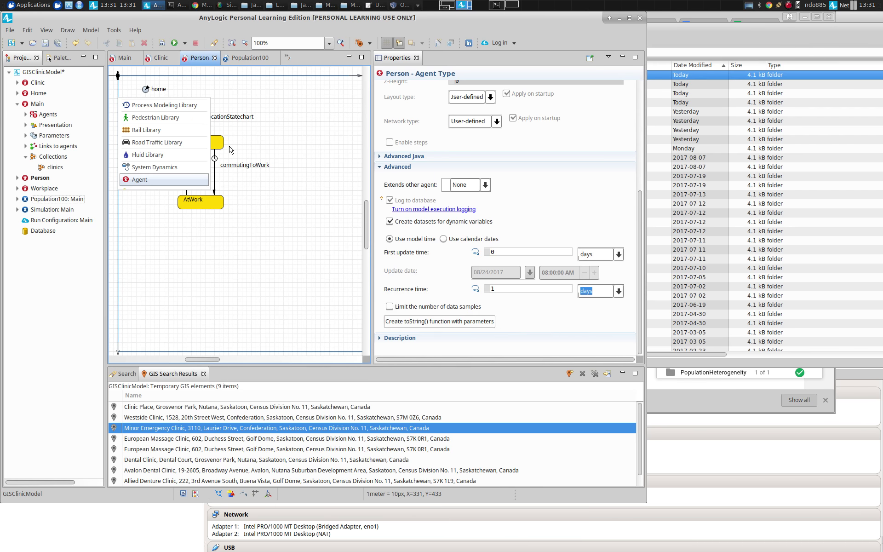
key("alt+Tab")
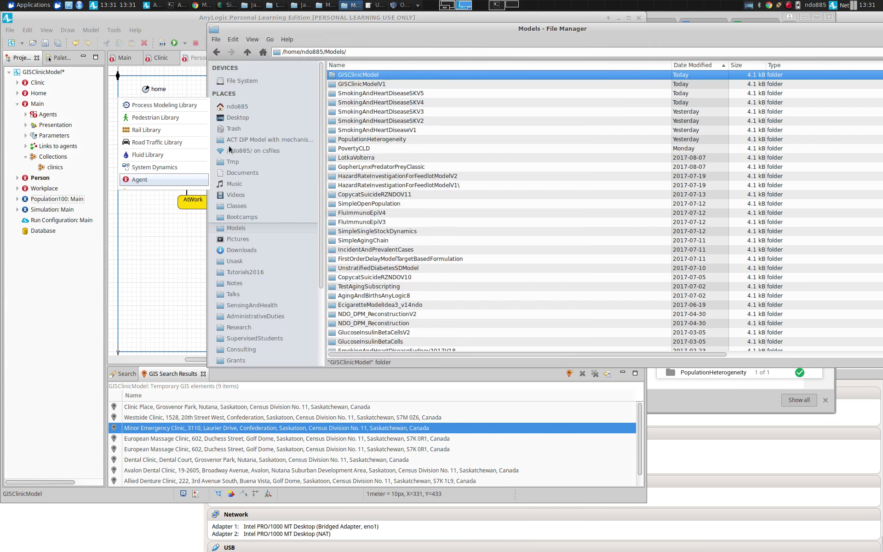
left_click(369, 85)
double_click(369, 86)
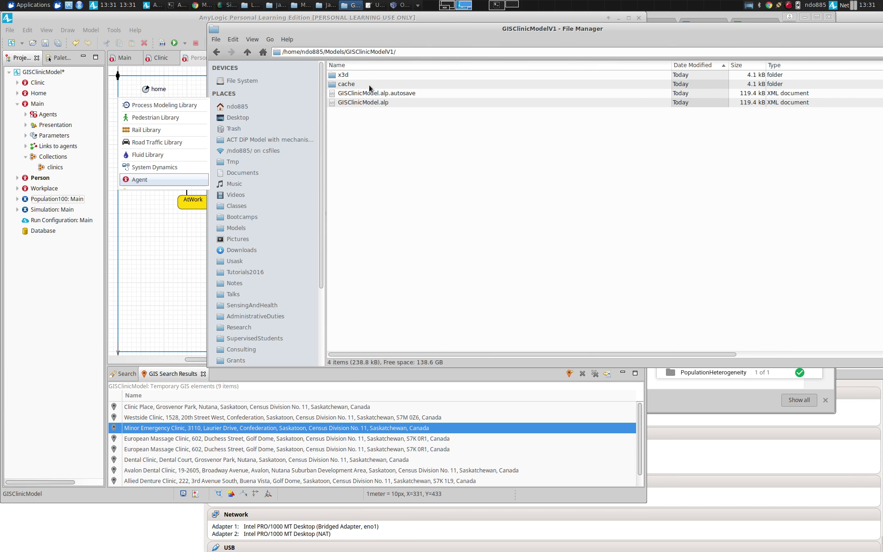
left_click(341, 78)
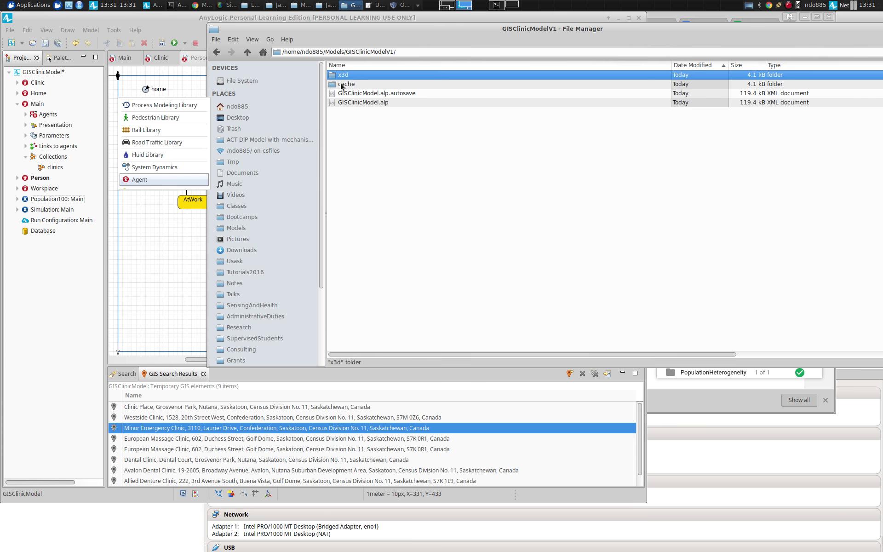
key("alt+Left")
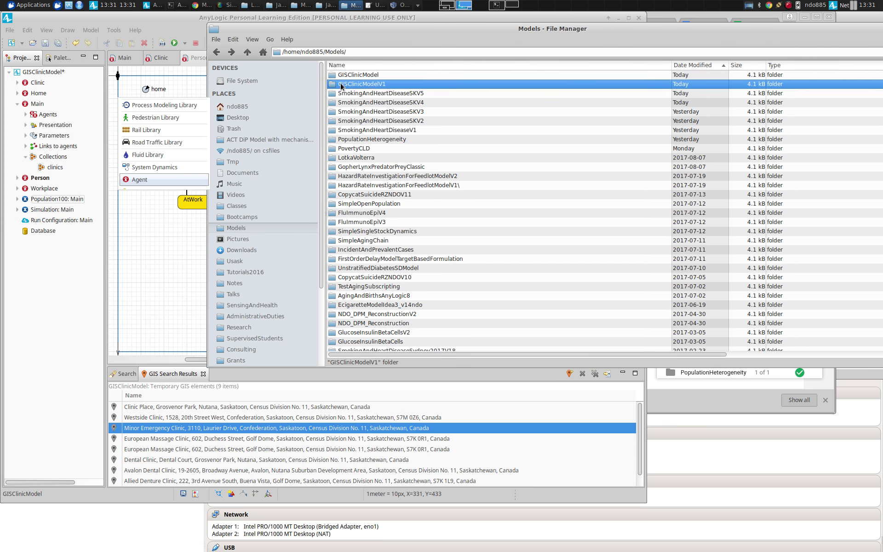
key("Up")
key("Down")
Step: Use File > Save As to save GISClinicModel as GISClinicModelV2
left_click(29, 73)
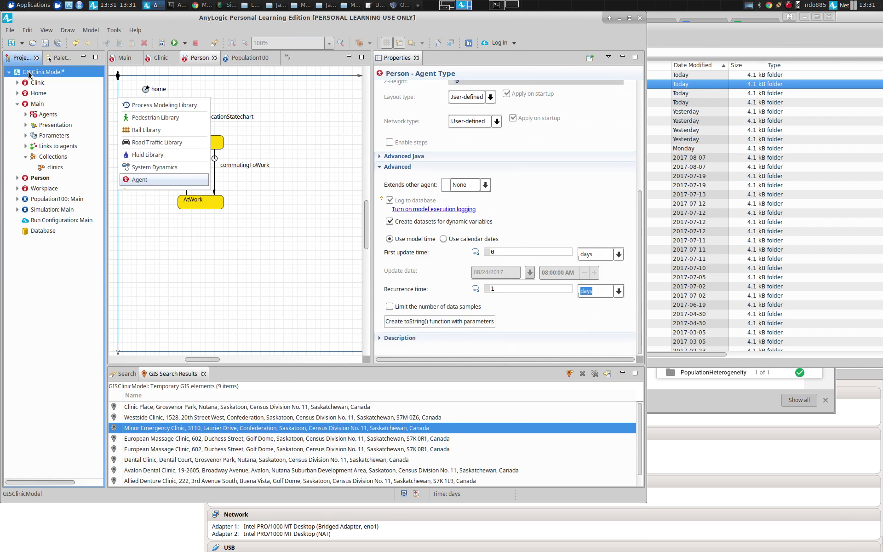
left_click(10, 30)
left_click(30, 88)
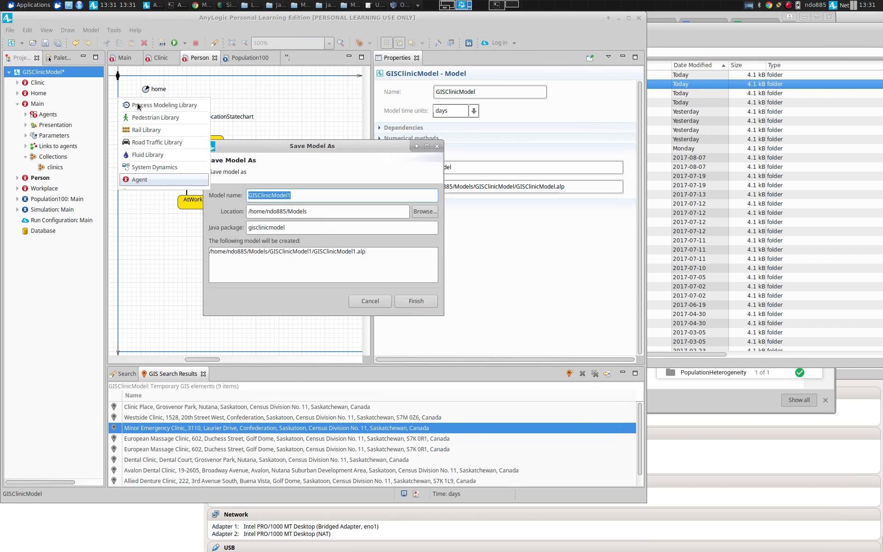
key("End")
key("BackSpace")
type("V")
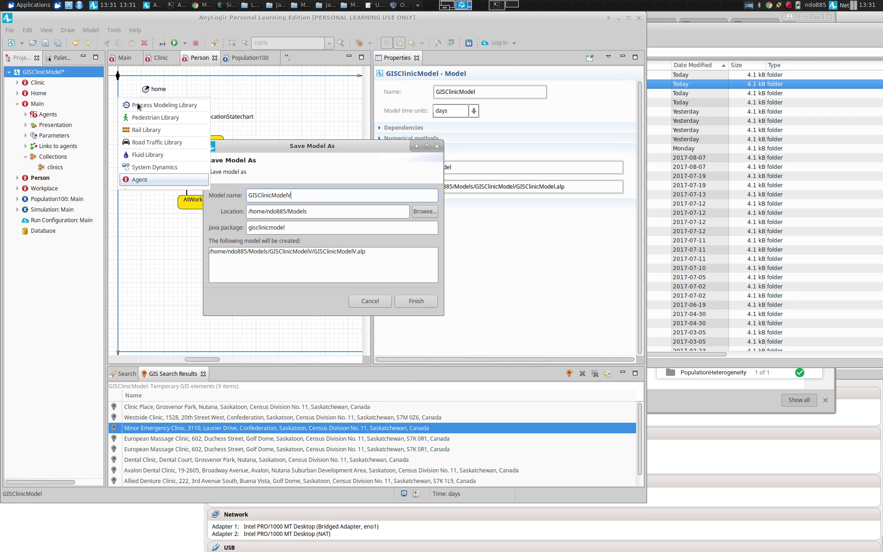
type("2")
key("Return")
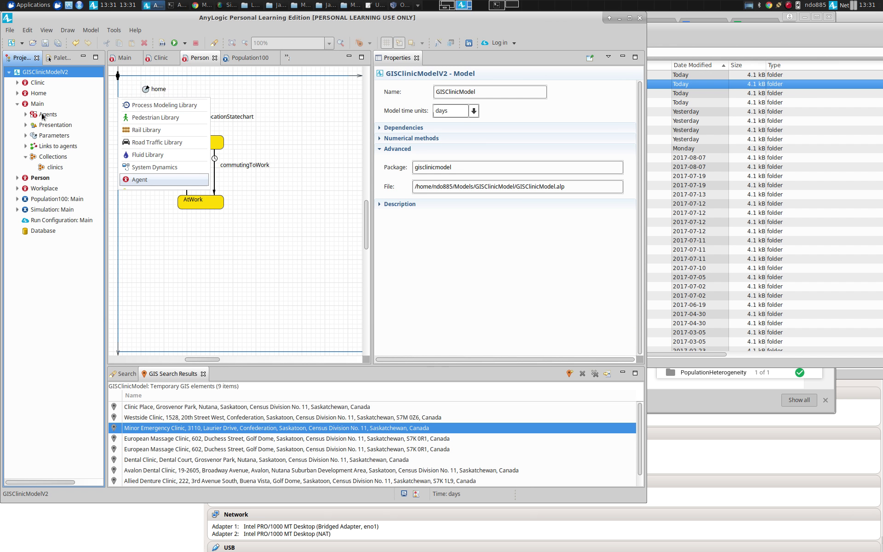
Step: Launch GISClinicModelV2's Population100: Main experiment from the Projects tree
right_click(50, 199)
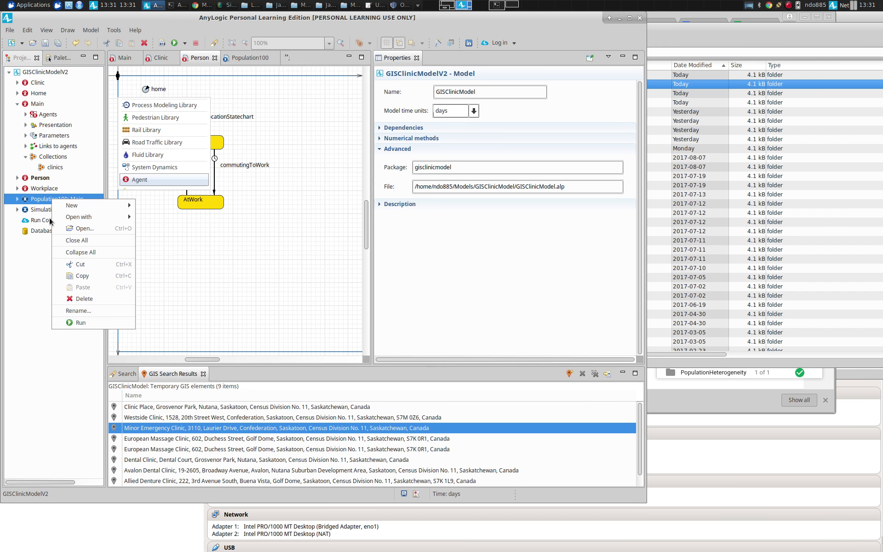
left_click(91, 319)
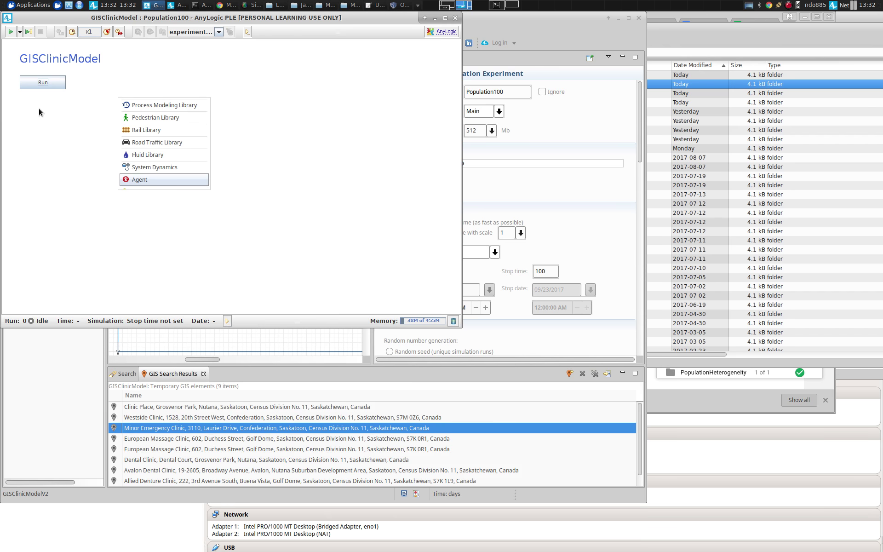
Step: Run the simulation, note the missing hospital.x3d errors, then close it with Alt+F4
left_click(39, 87)
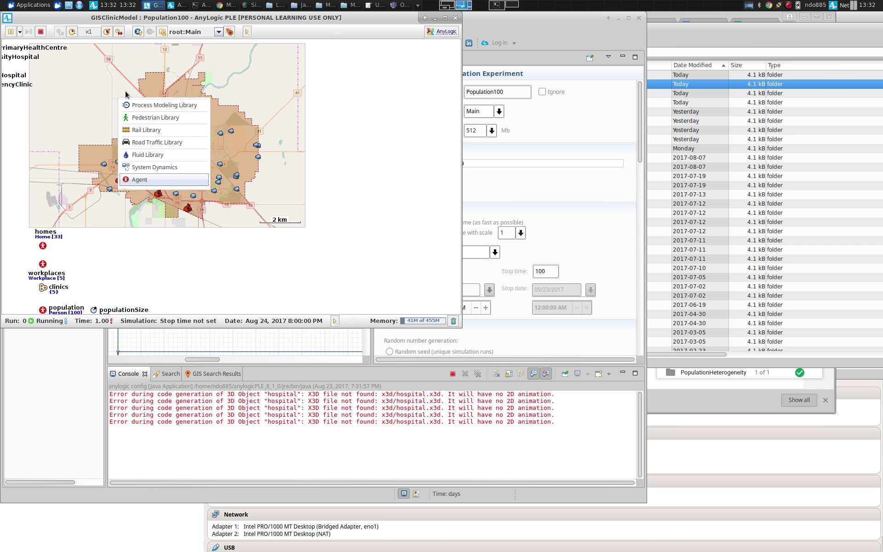
key("alt+F4")
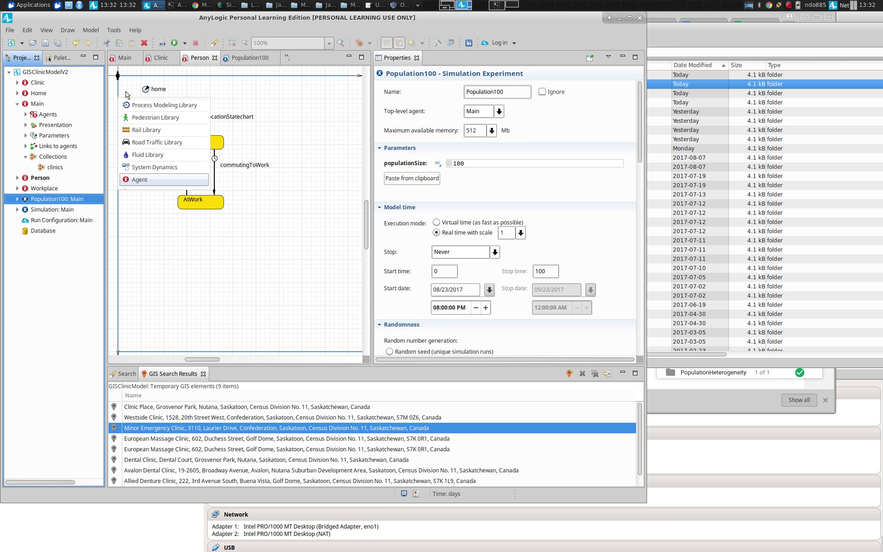
Step: Position the file manager window and open GISClinicModelV2 to inspect its contents
key("alt+Tab")
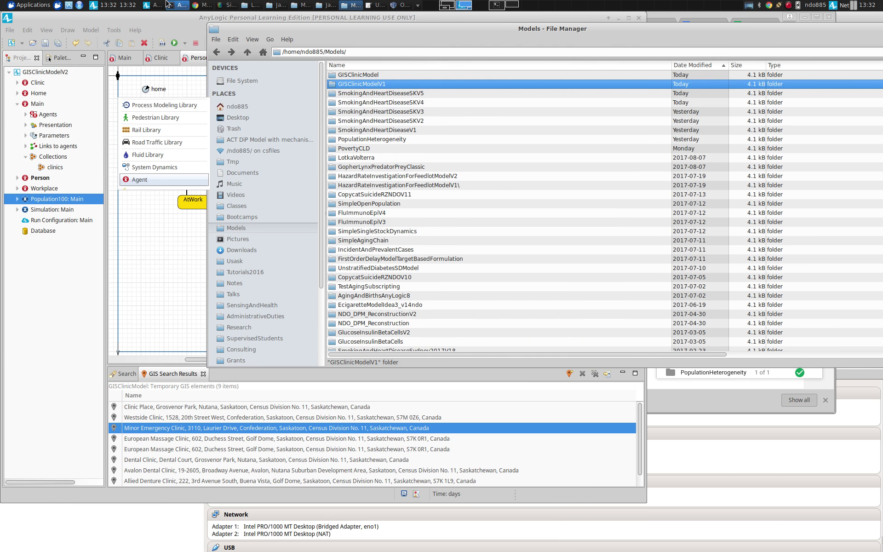
left_click_drag(270, 29, 76, 52)
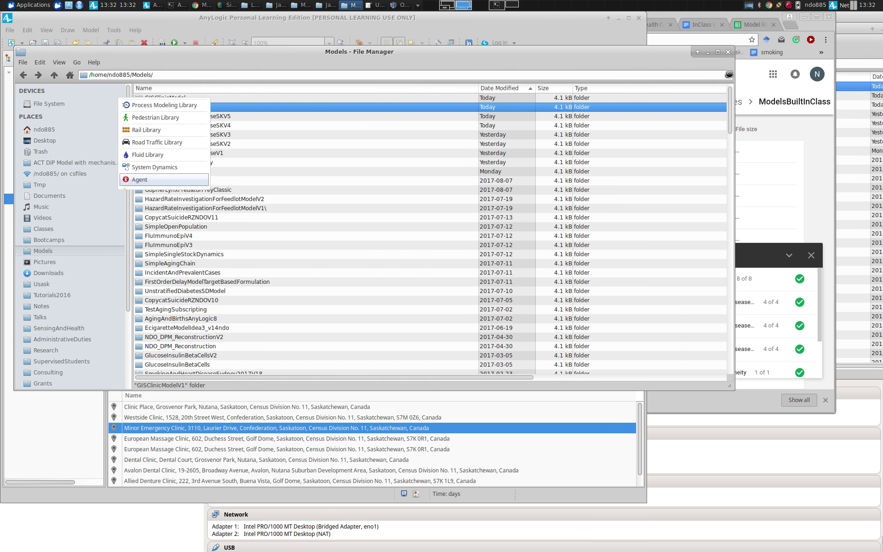
left_click_drag(483, 53, 598, 41)
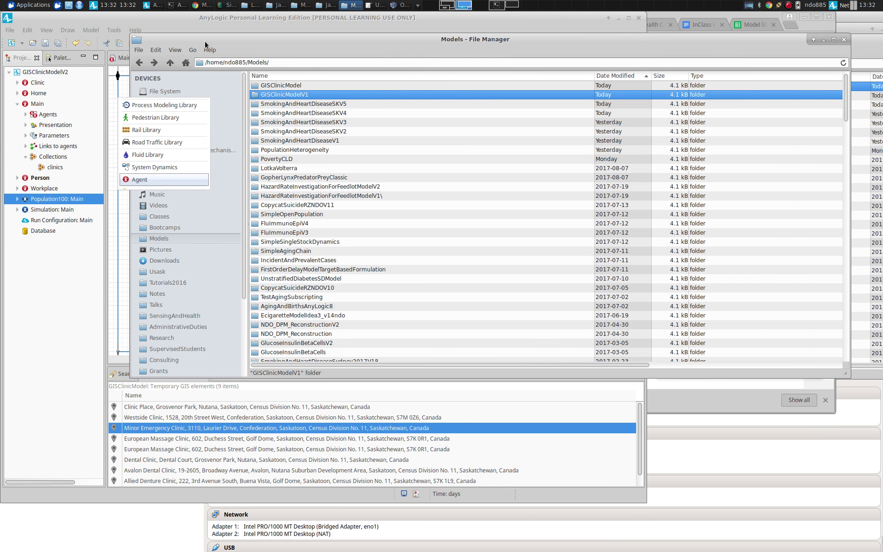
left_click_drag(206, 40, 336, 18)
left_click(287, 207)
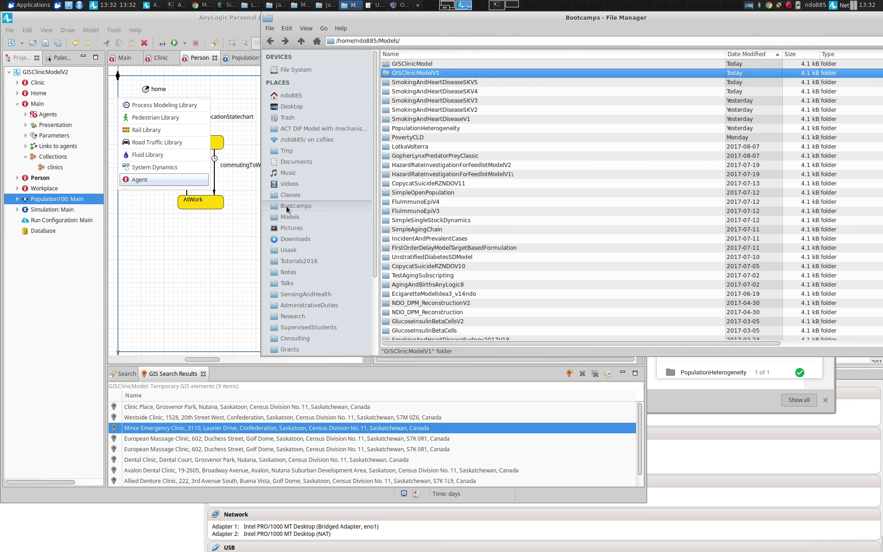
left_click(289, 216)
left_click(415, 65)
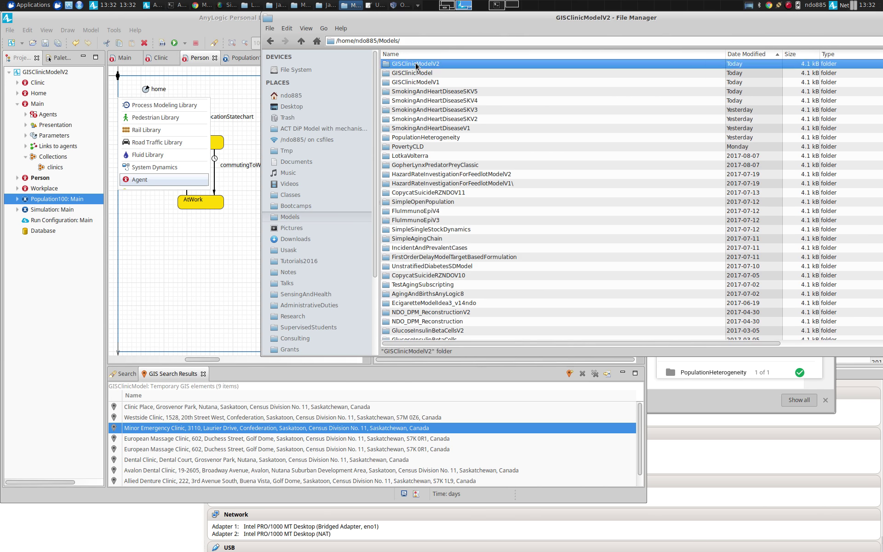
double_click(416, 65)
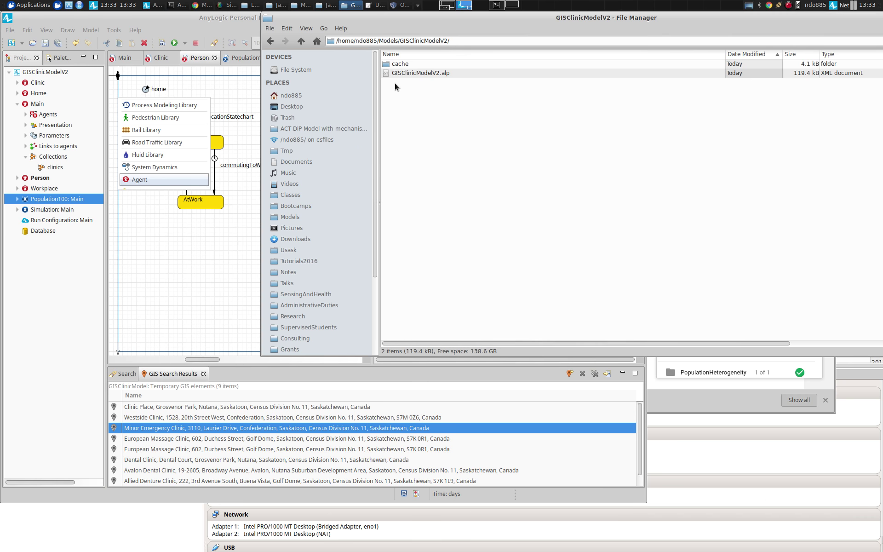
Step: Bring the x3d folder from GISClinicModelV1 into GISClinicModelV2
left_click(302, 41)
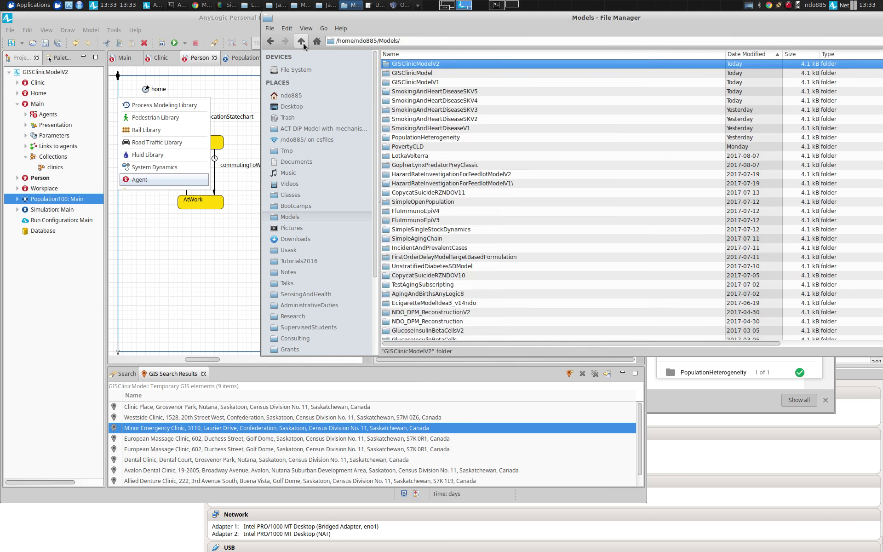
double_click(417, 83)
left_click(393, 66)
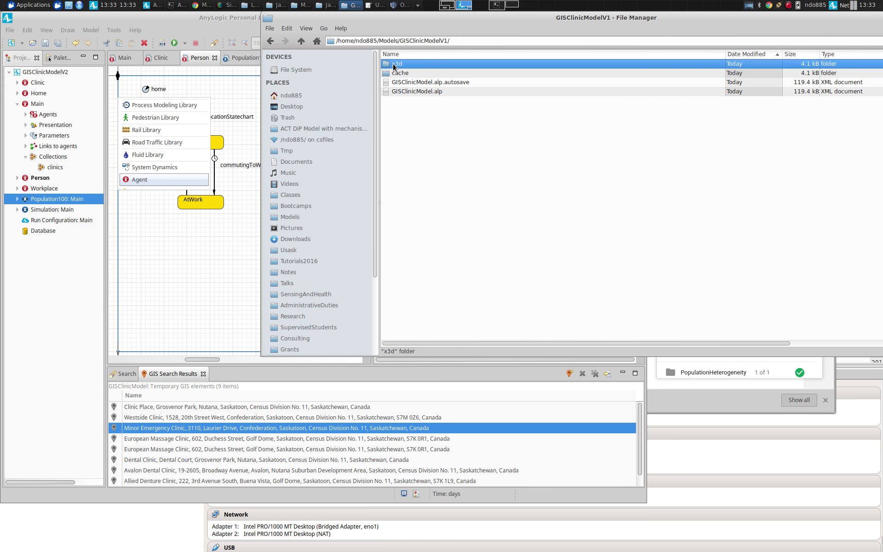
left_click(305, 41)
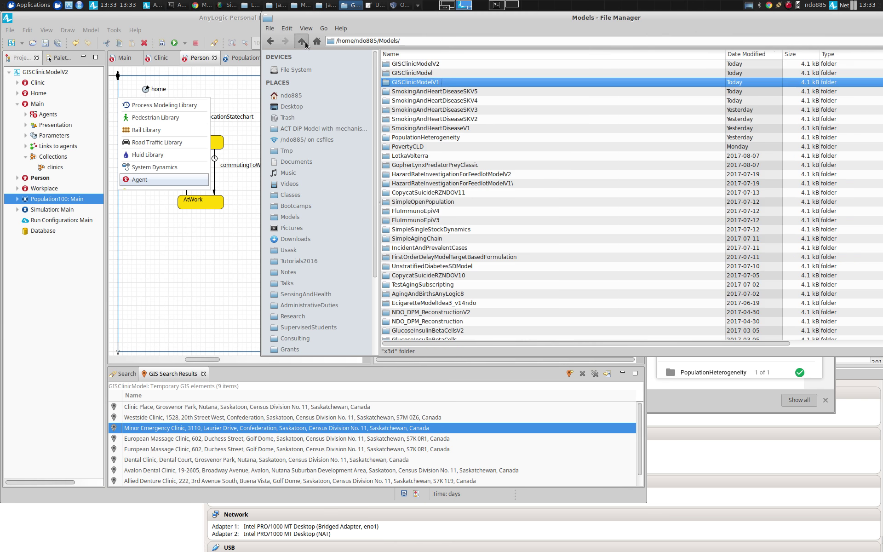
left_click(436, 66)
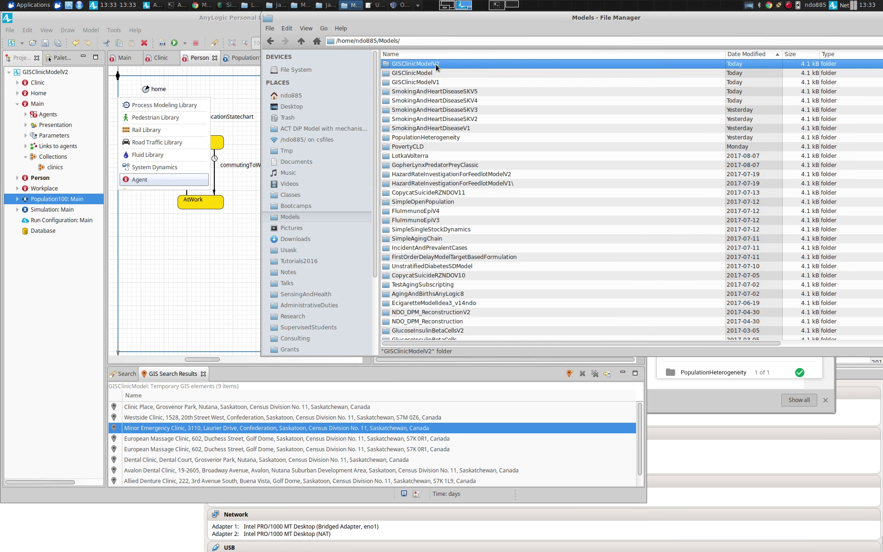
double_click(435, 64)
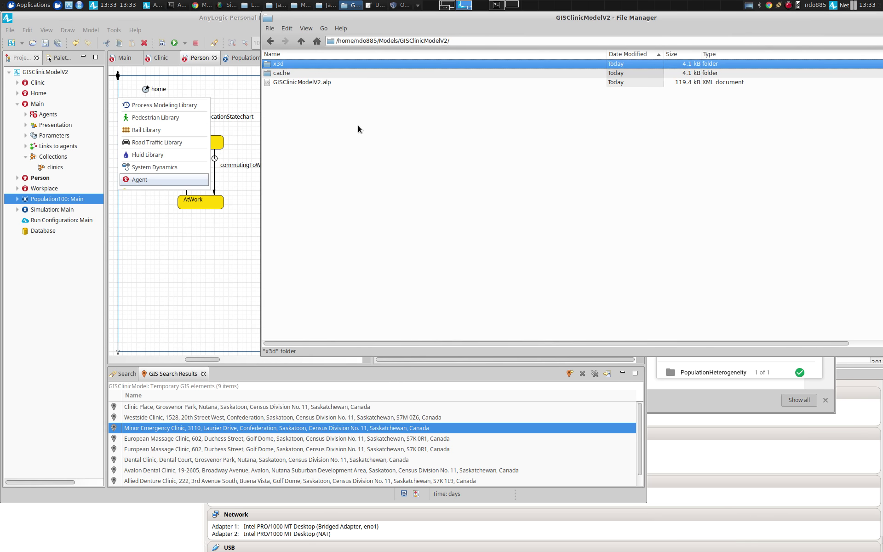
Step: Confirm GISClinicModelV2's x3d folder now contains hospital.x3d
left_click(302, 41)
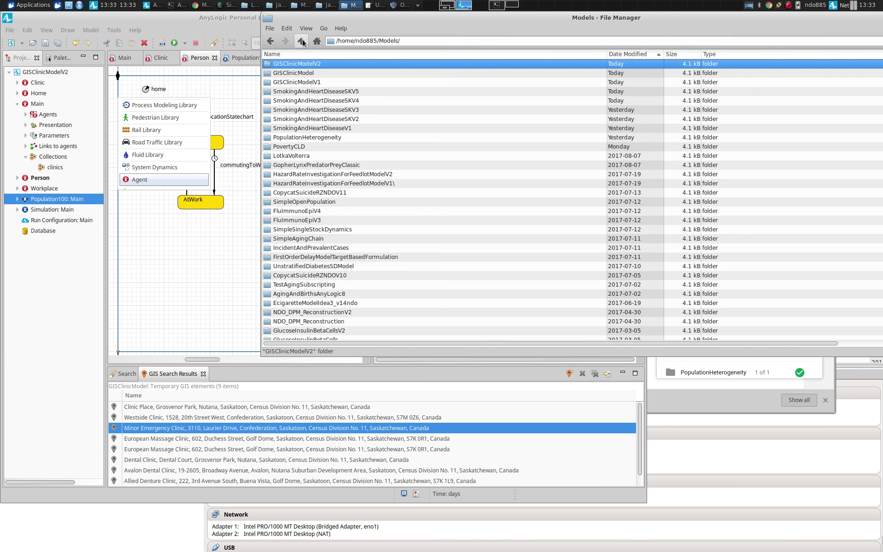
double_click(301, 65)
double_click(280, 63)
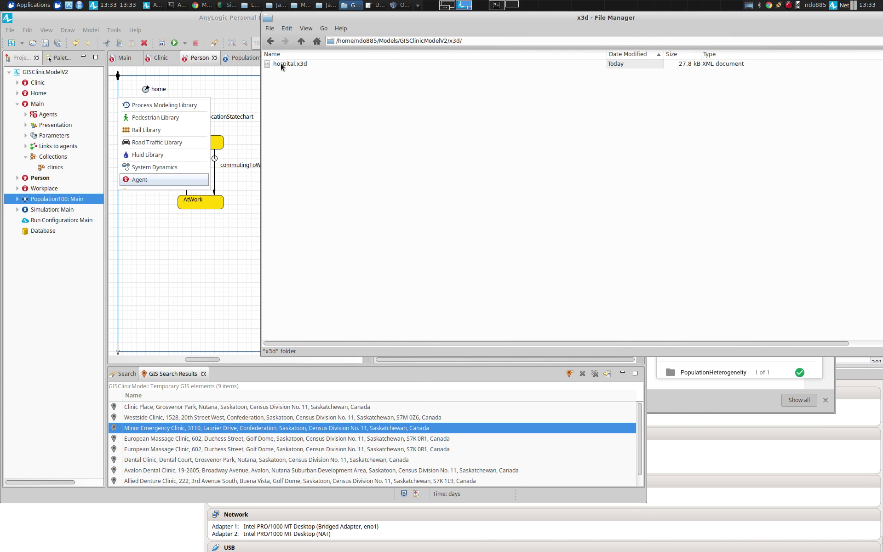
key("BackSpace")
key("alt+Tab")
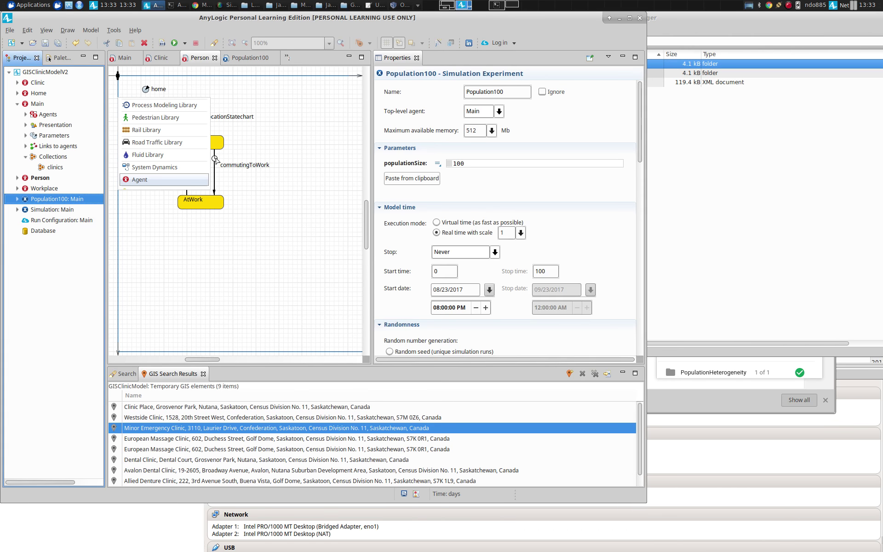
Step: Rerun Population100, check the clinics now appear on the Saskatoon map, then close the simulation
key("alt+Tab")
key("alt+shift+Tab")
right_click(69, 201)
left_click(98, 325)
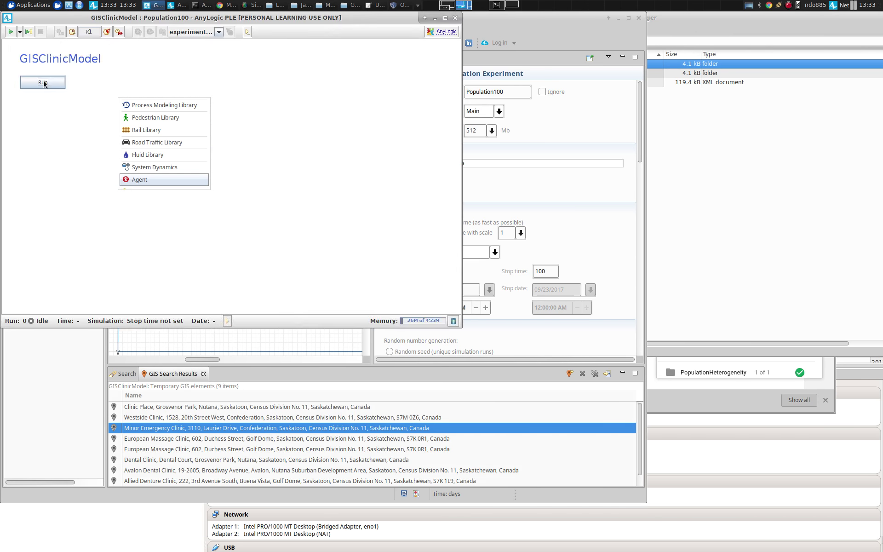
left_click_drag(156, 16, 386, 23)
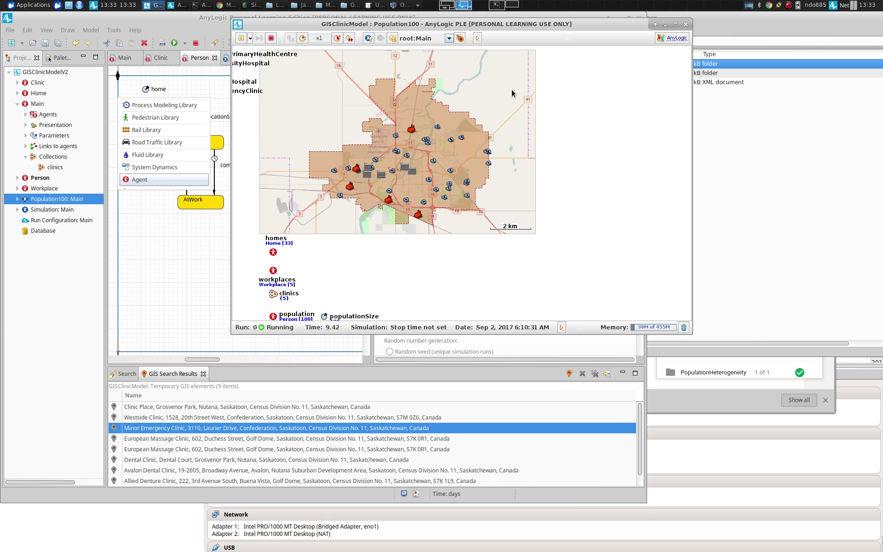
left_click(686, 25)
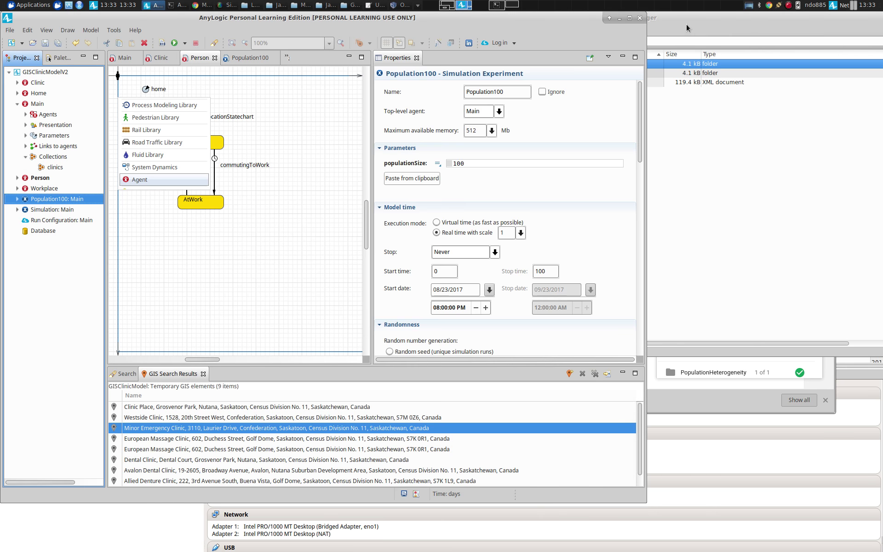
Step: Drag GISClinicModelV2 from the Models folder onto Drive's ModelsBuiltInClass page
key("alt+Tab")
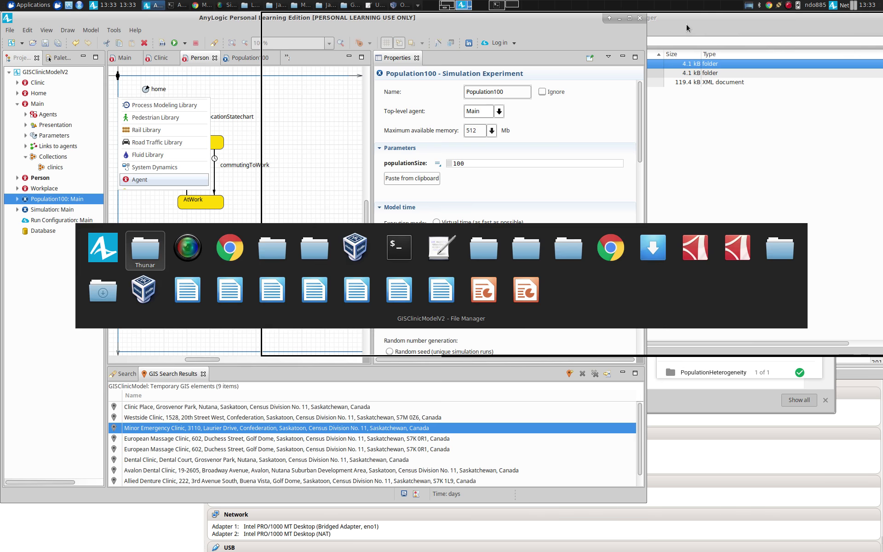
key("alt+Tab")
key("alt+Tab")
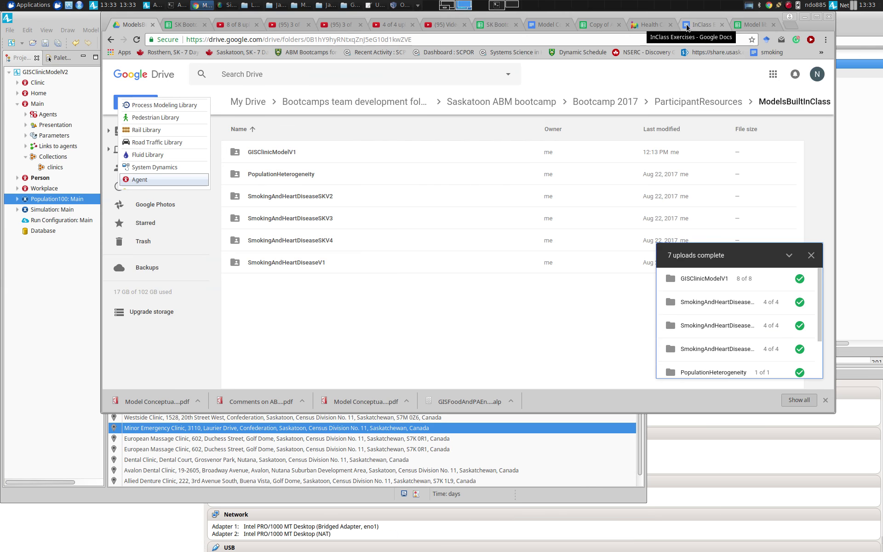
key("alt+Tab")
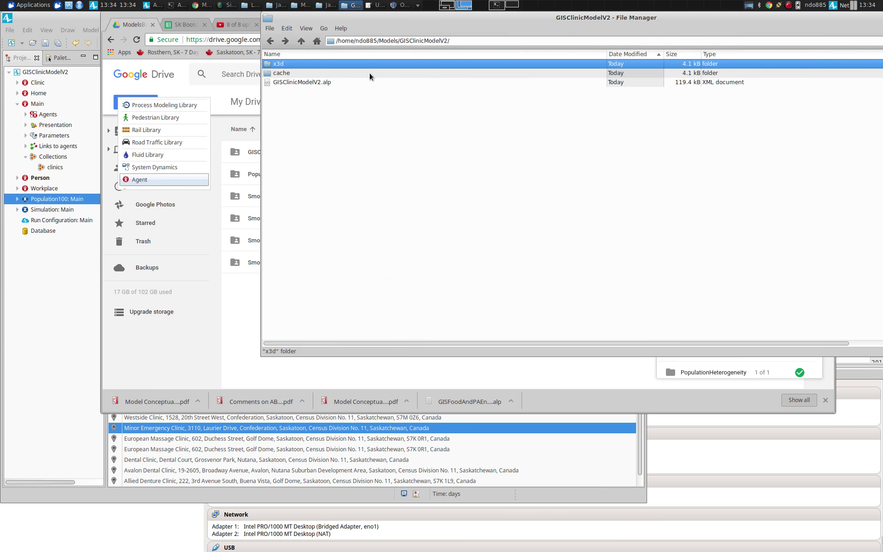
left_click(301, 41)
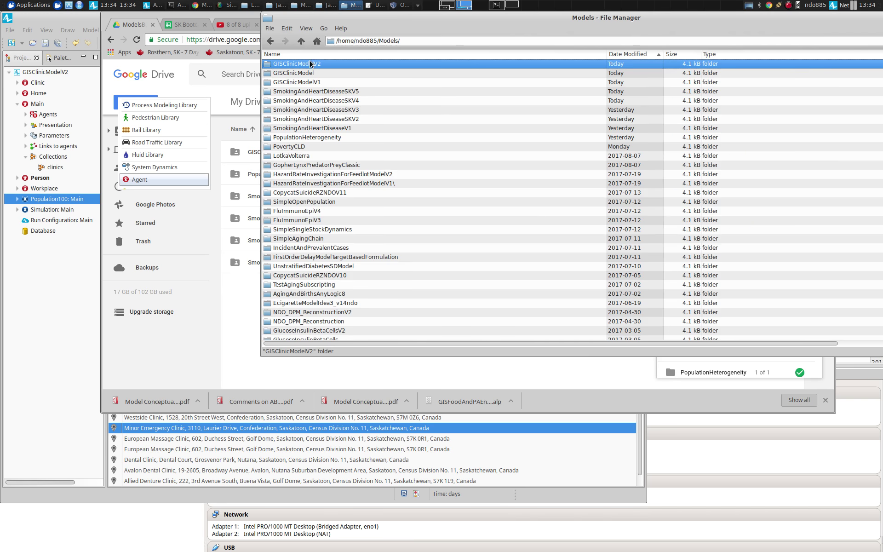
left_click_drag(309, 65, 243, 295)
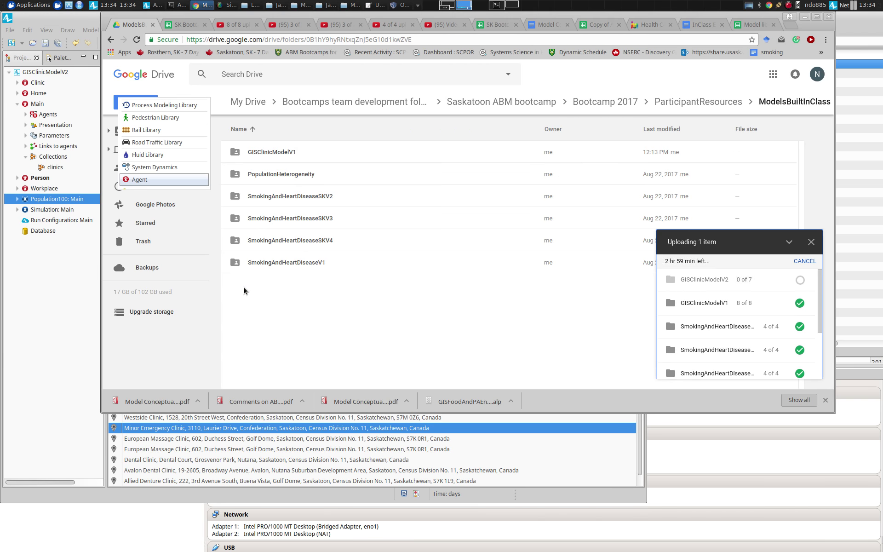
mouse_move(496, 16)
left_mouse_down()
mouse_move(492, 4)
mouse_move(486, 23)
left_mouse_up()
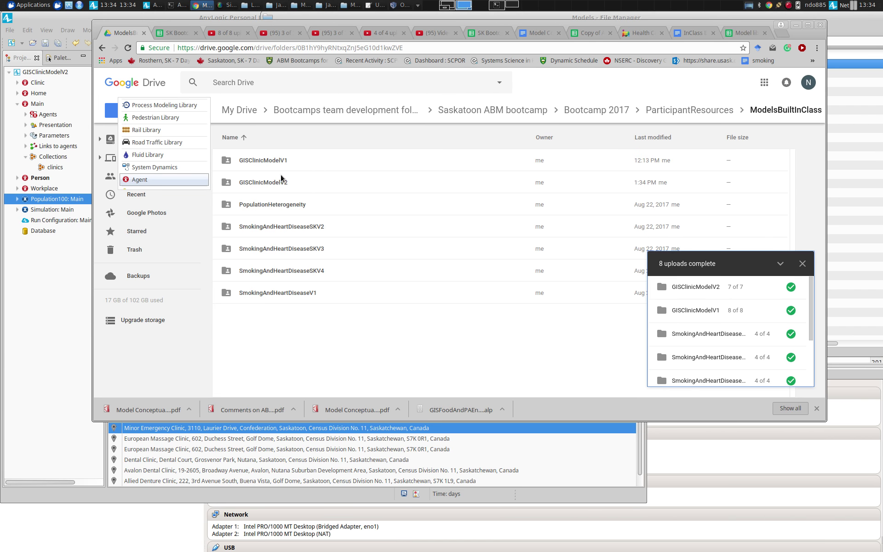
Step: Remove the GISClinicModelV1 folder from Drive, then switch to SimpleScreenRecorder
left_click(258, 160)
right_click(258, 160)
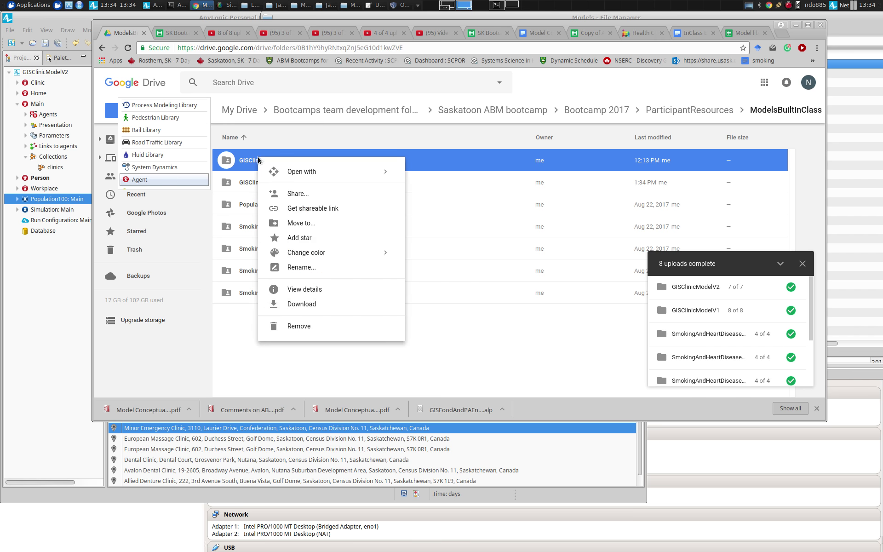
left_click(277, 325)
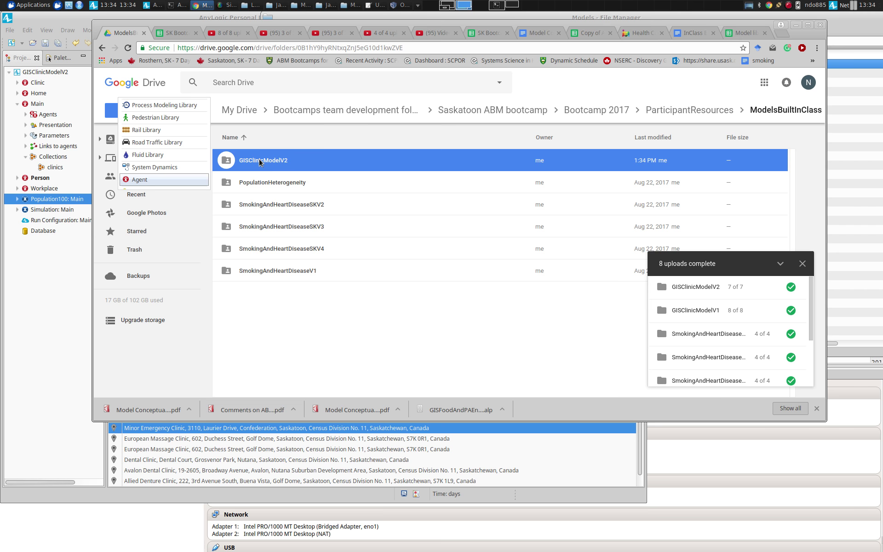
key("alt+Tab")
key("alt+Tab")
key("alt+Tab")
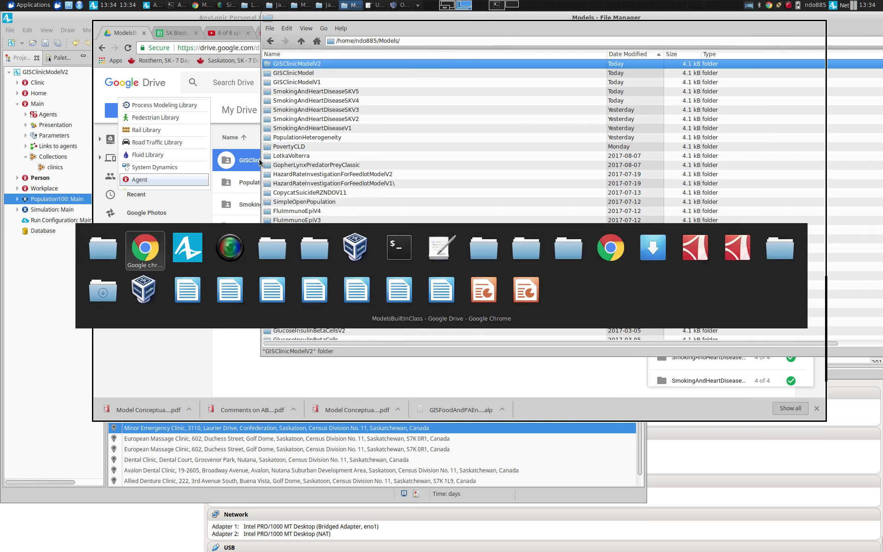